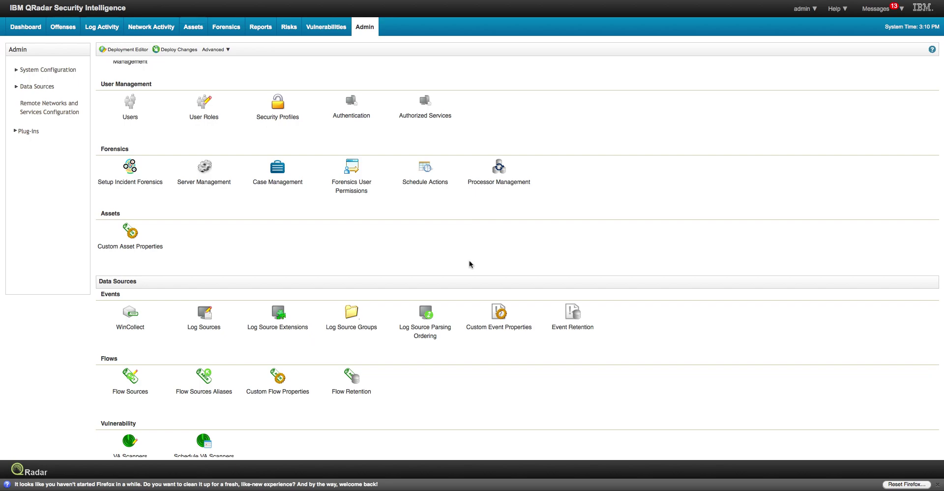
# Open the Log Sources list from Admin > Data Sources > Events, showing 69 log sources.
pyautogui.click(205, 316)
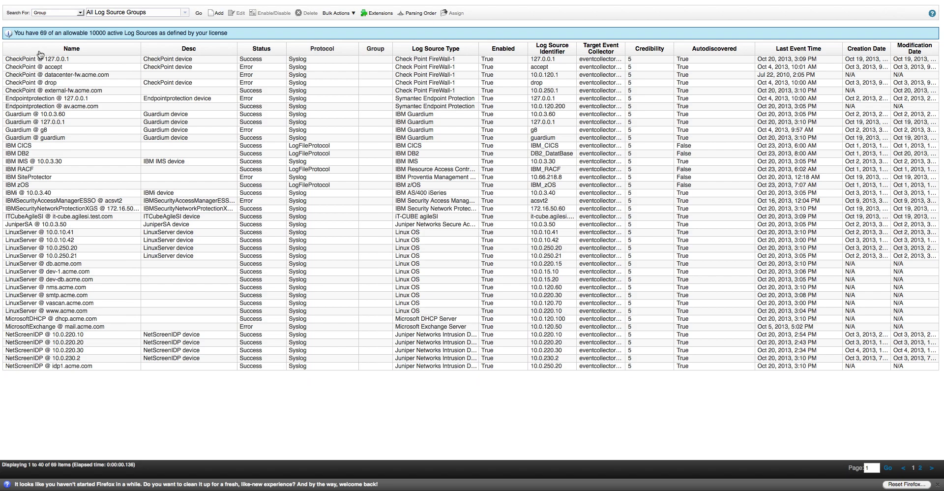
# Start a new log source and browse the Log Source Type list down to the IBM types.
pyautogui.click(217, 15)
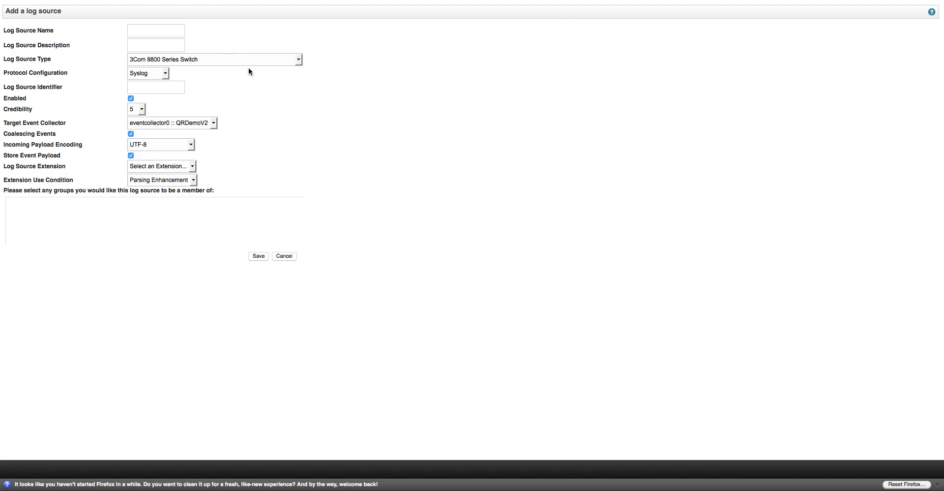
pyautogui.click(298, 63)
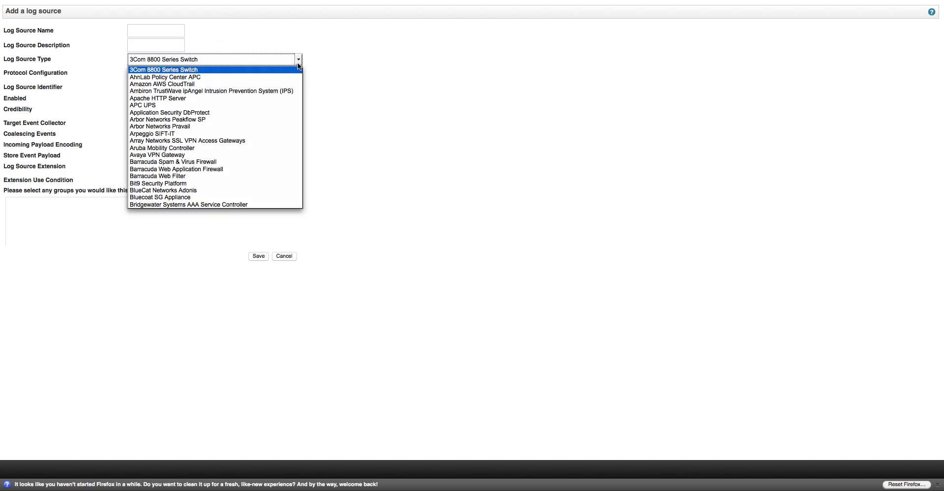
pyautogui.scroll(-1, 268, 126)
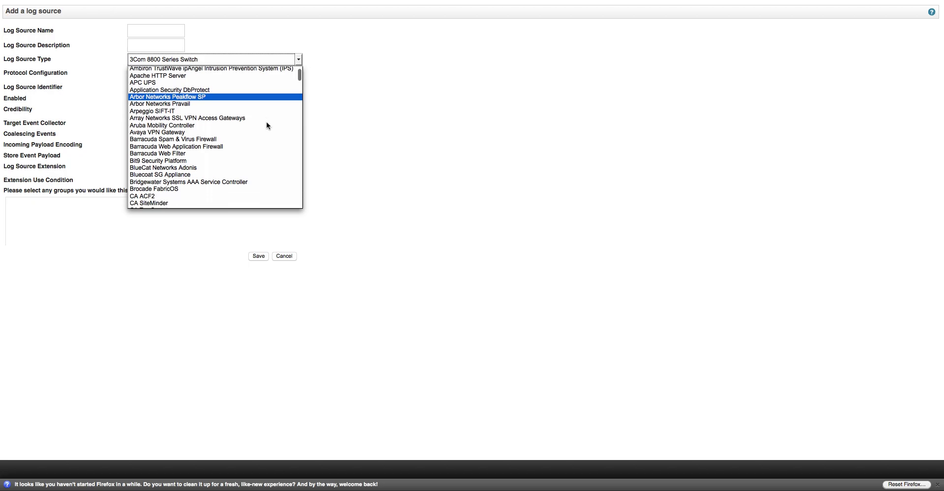
pyautogui.click(296, 142)
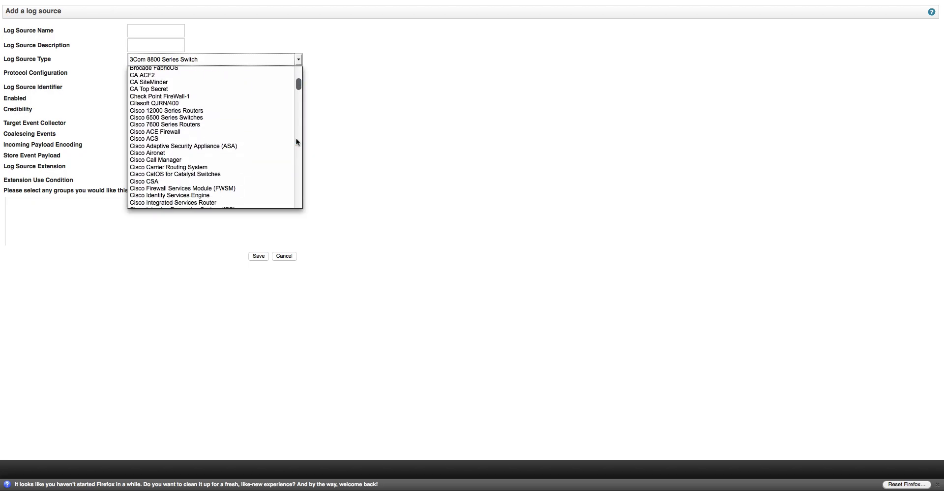
pyautogui.click(297, 142)
pyautogui.click(297, 142)
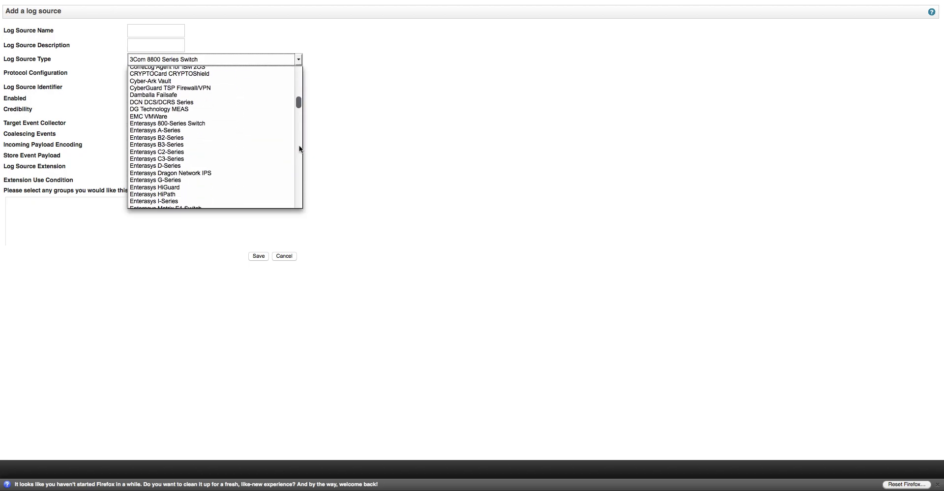
pyautogui.click(299, 146)
pyautogui.click(299, 146)
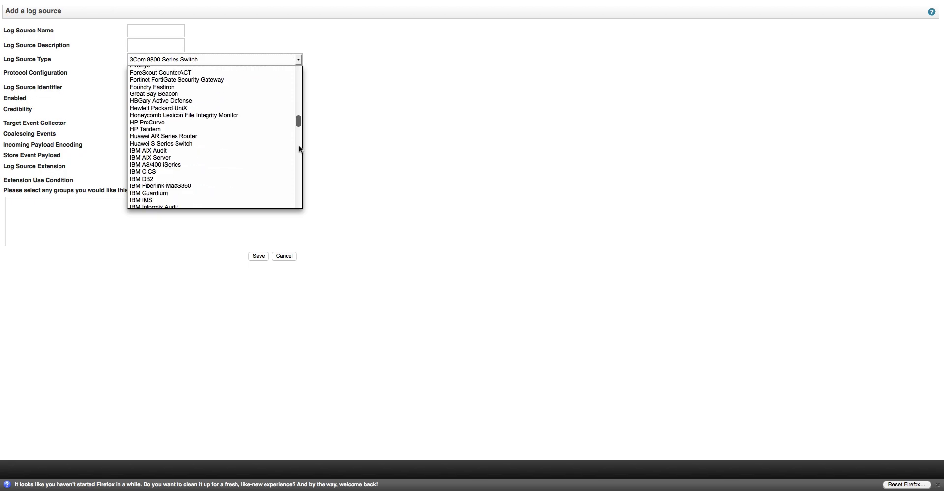
pyautogui.click(300, 155)
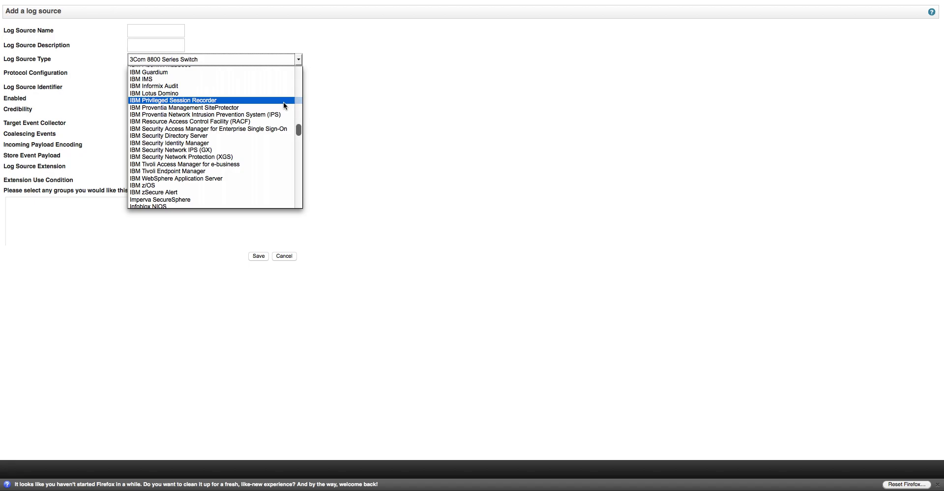
# Set the log source type to IBM z/OS and review its Log File and remote password fields.
pyautogui.click(255, 185)
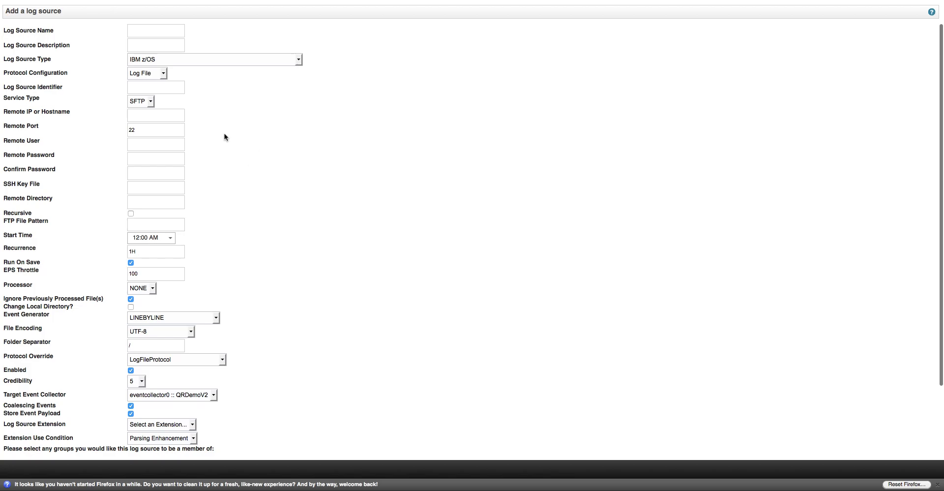
pyautogui.scroll(-3, 224, 137)
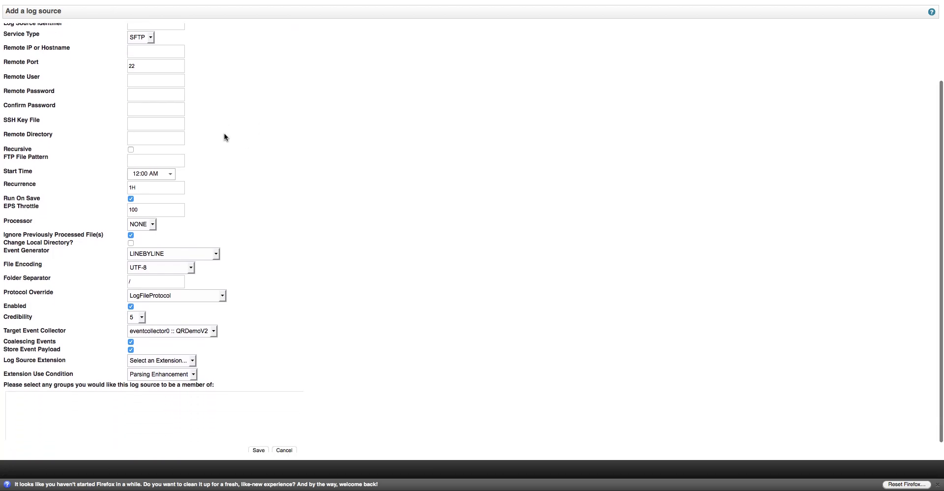
pyautogui.scroll(2, 224, 137)
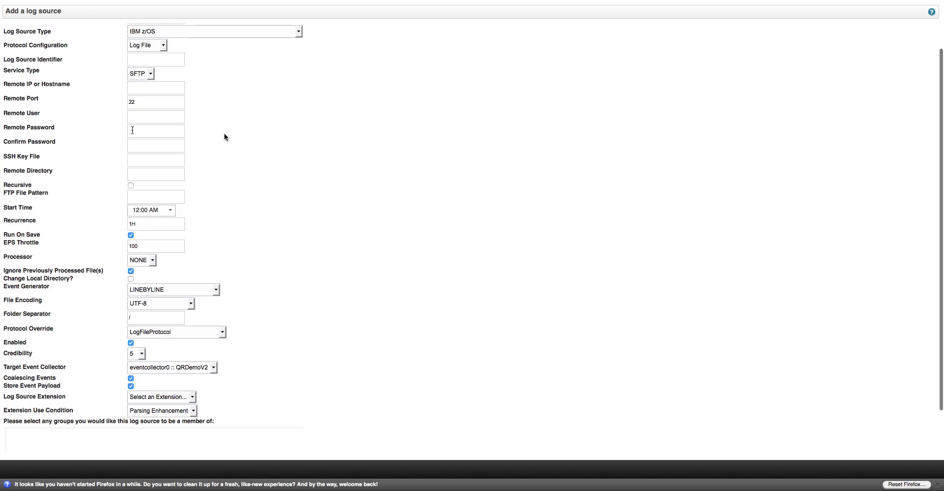
pyautogui.click(133, 130)
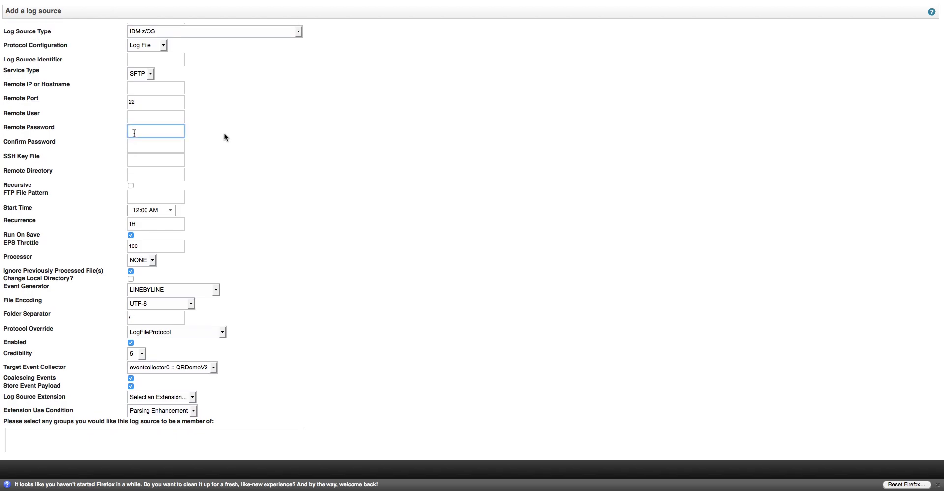
pyautogui.click(142, 150)
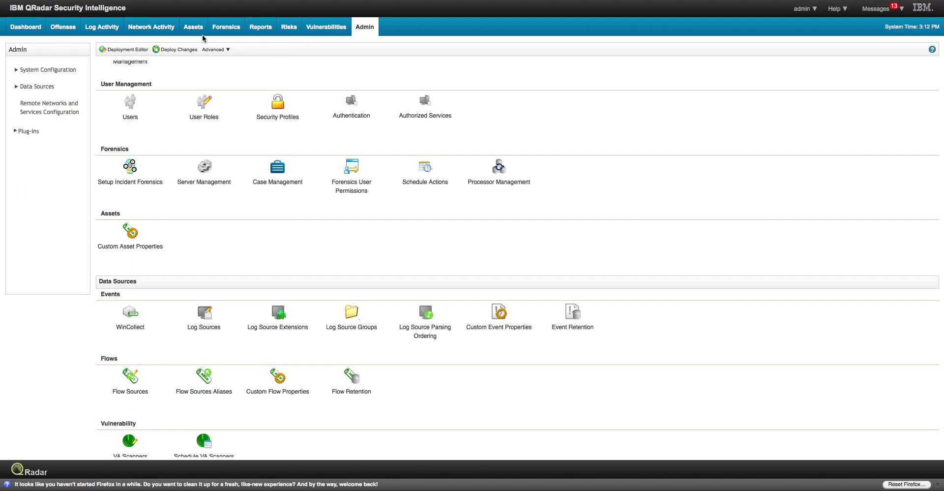
# Go to Assets > Server Discovery and list the available server types.
pyautogui.click(196, 27)
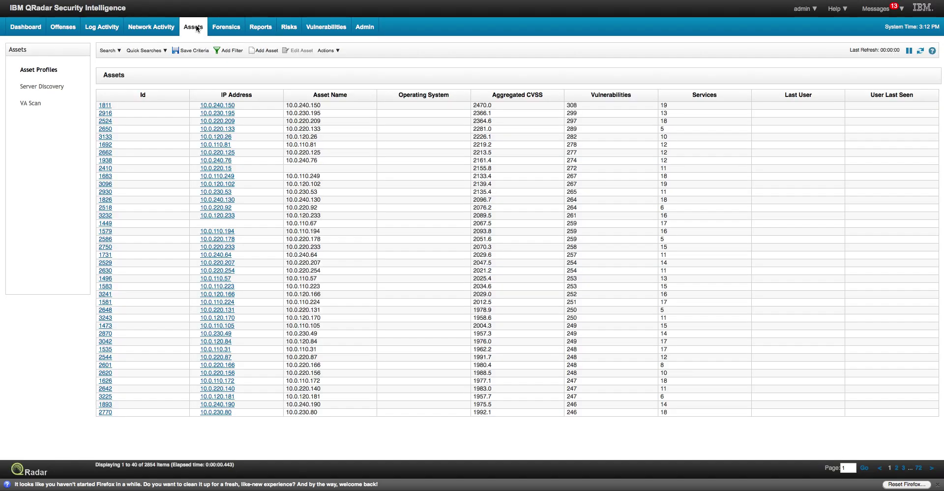
pyautogui.click(52, 88)
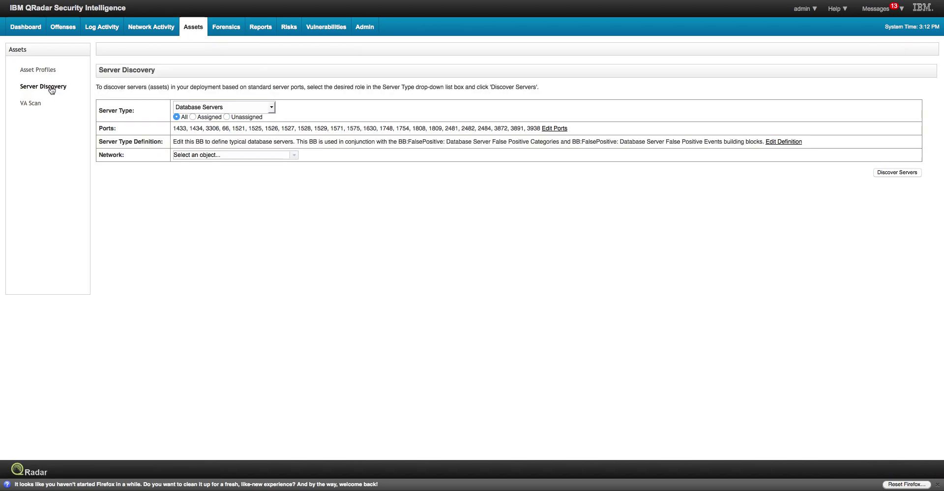
pyautogui.click(272, 108)
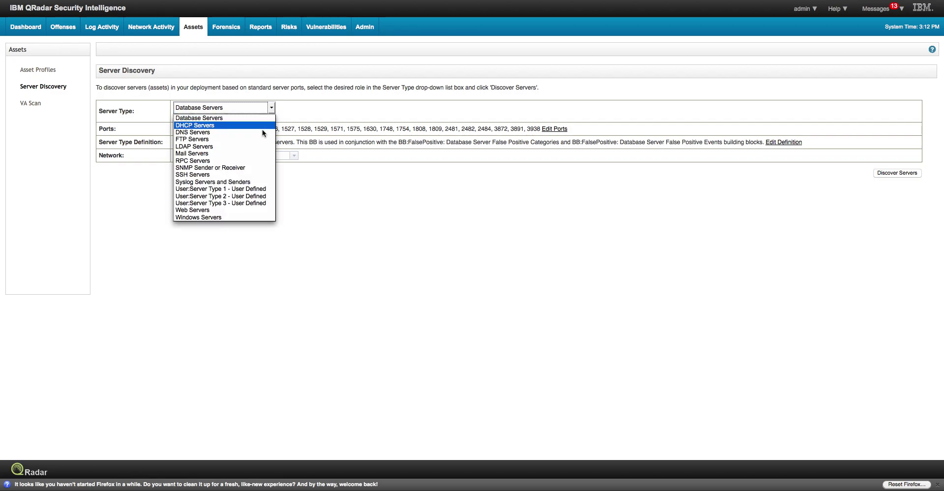
# Discover FTP Servers on port 21 and review the three matching servers.
pyautogui.click(223, 139)
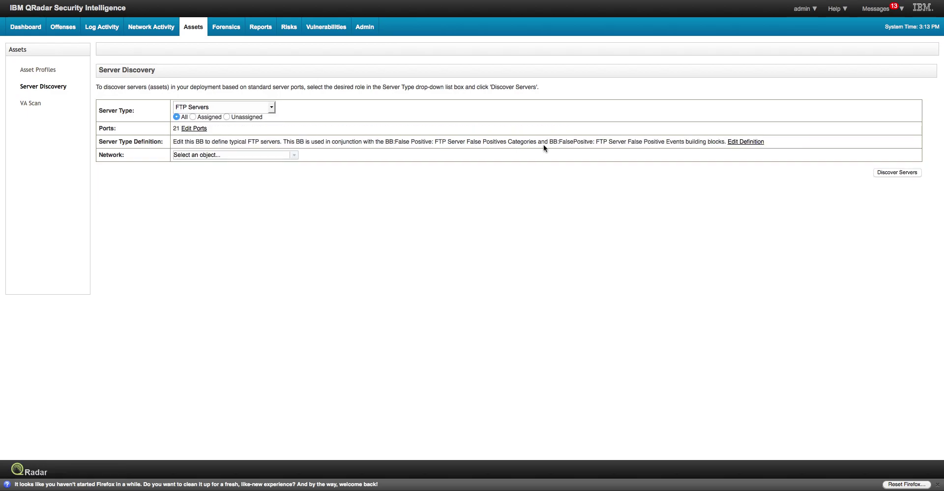
pyautogui.click(894, 174)
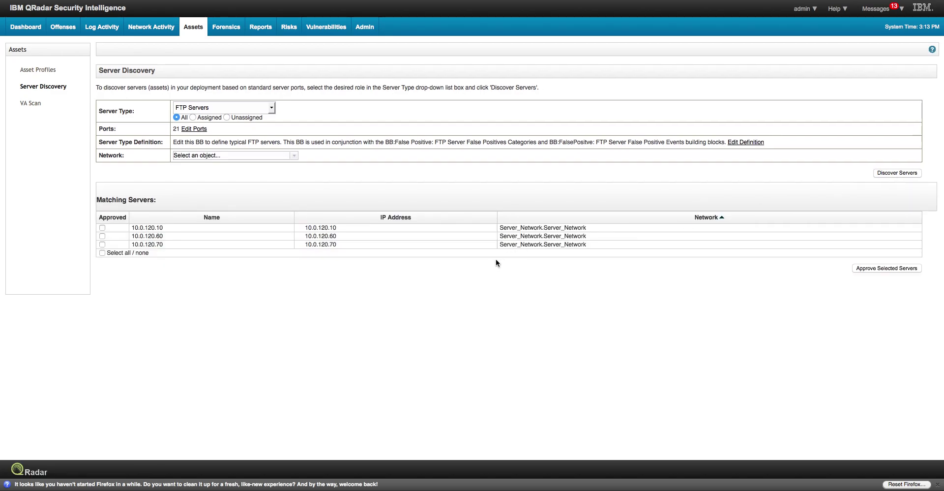
pyautogui.moveTo(313, 239)
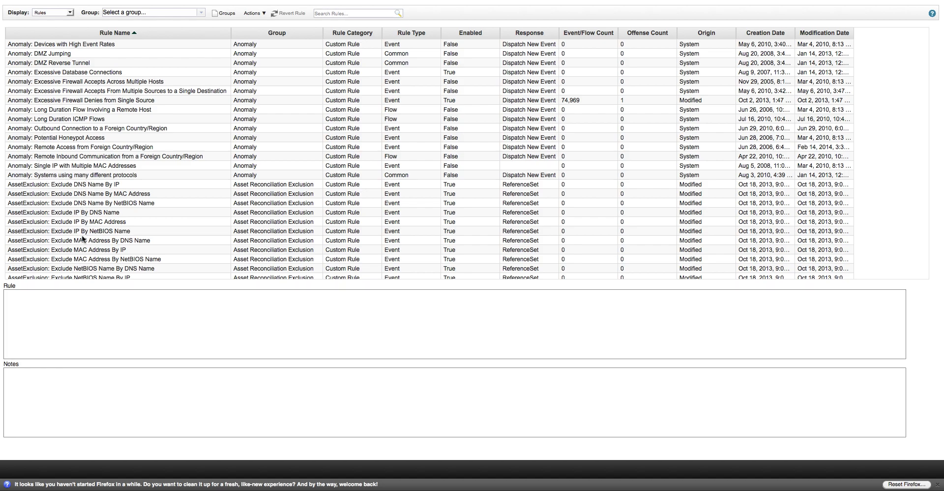
# Open the Rules view's Actions menu to reach the rule Groups window.
pyautogui.click(254, 13)
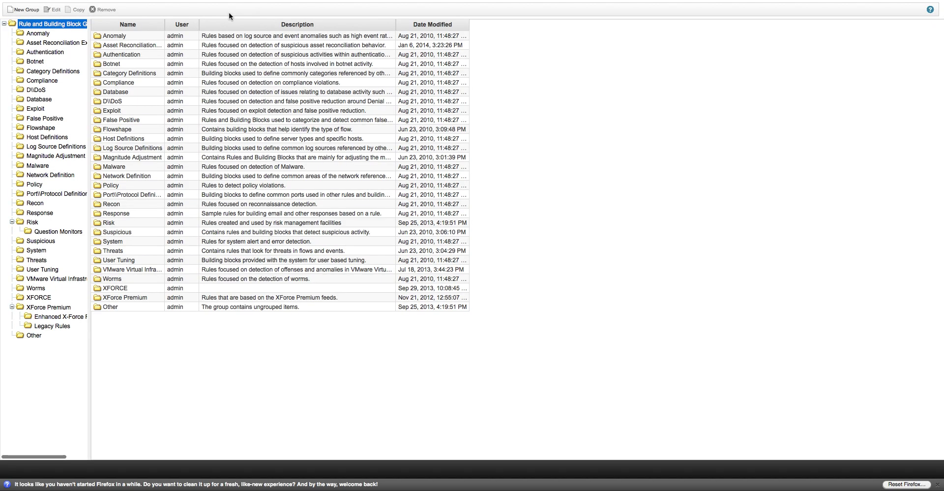
# Show the rules in the Malware group of the groups tree.
pyautogui.click(39, 165)
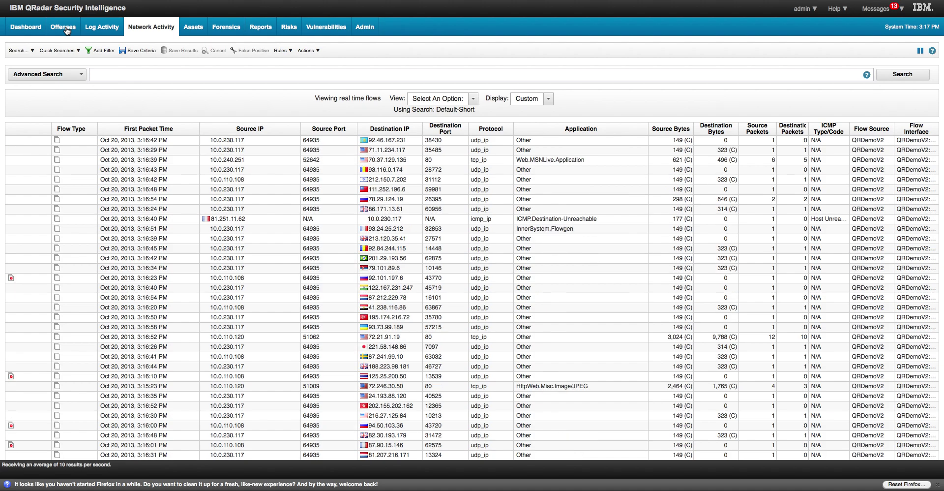
# List all 45 offenses and select offense 2523, Sensitive Data in Transit.
pyautogui.click(65, 29)
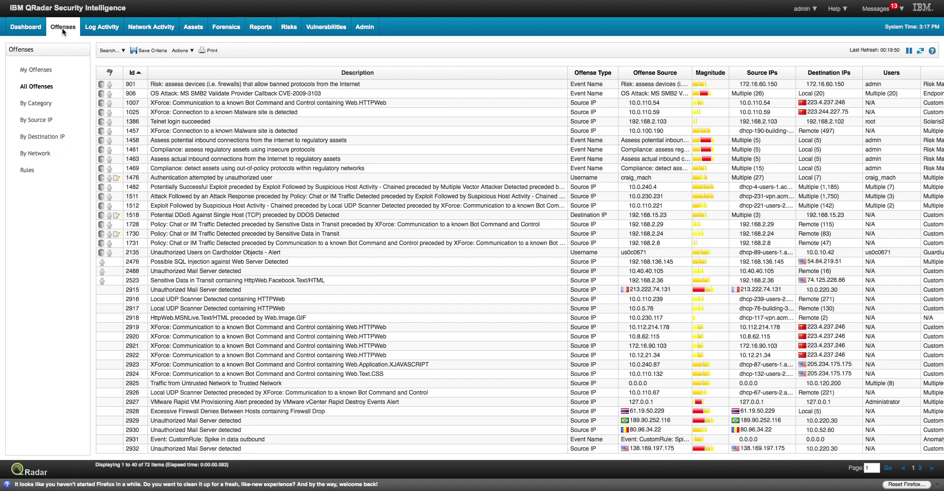
pyautogui.click(62, 28)
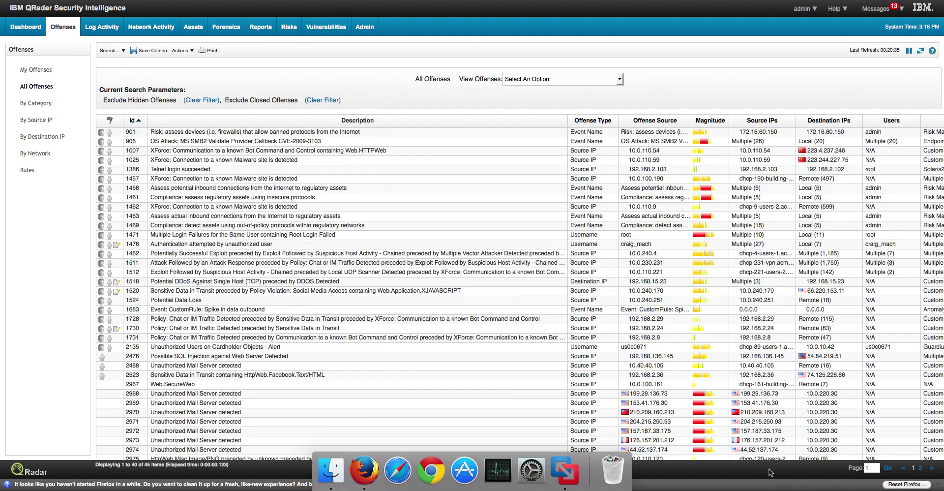
pyautogui.click(168, 376)
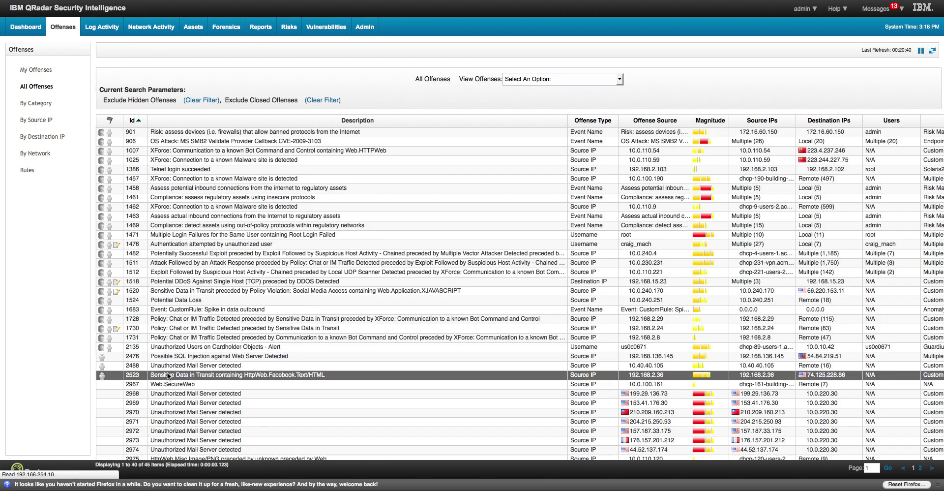
# Open offense 2523's summary, then the Flow Information for its single Facebook HTTP flow.
pyautogui.doubleClick(168, 376)
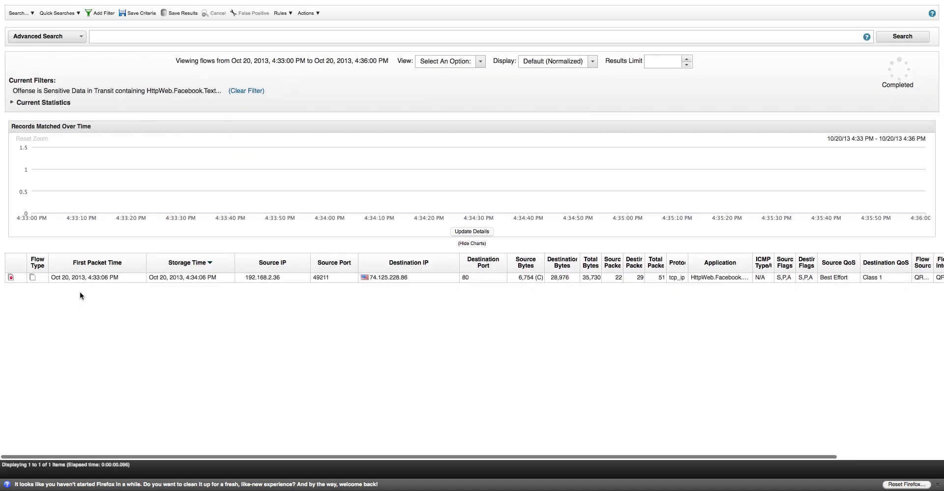
pyautogui.doubleClick(84, 277)
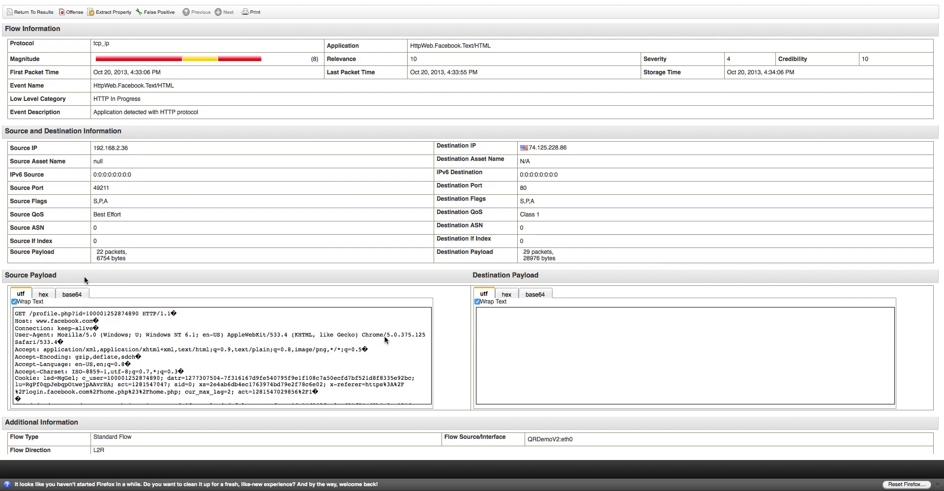
# Scroll through the request lines in the flow's Source Payload (utf) box.
pyautogui.click(414, 337)
pyautogui.scroll(-5, 426, 344)
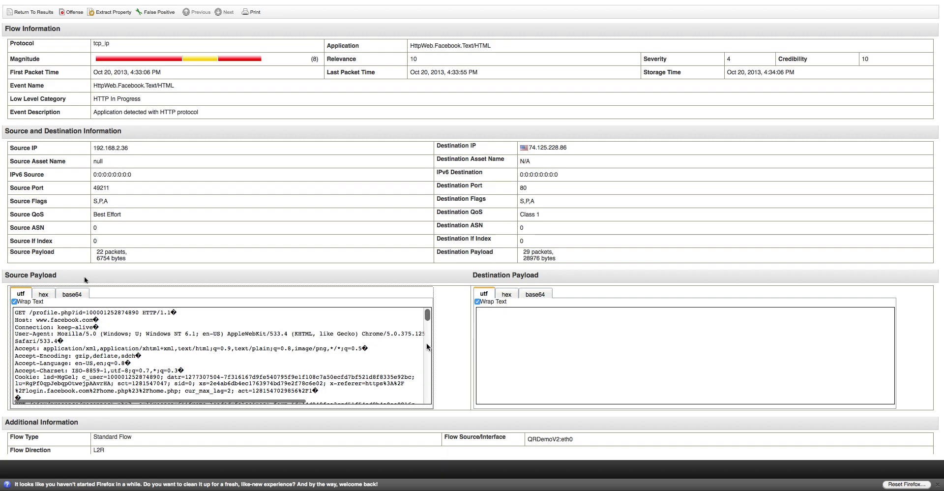
pyautogui.scroll(-8, 427, 346)
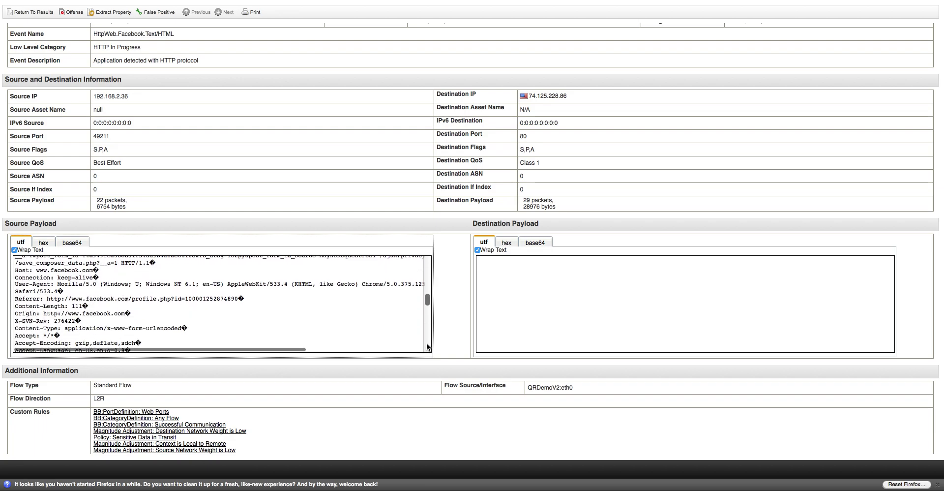
pyautogui.scroll(-3, 426, 346)
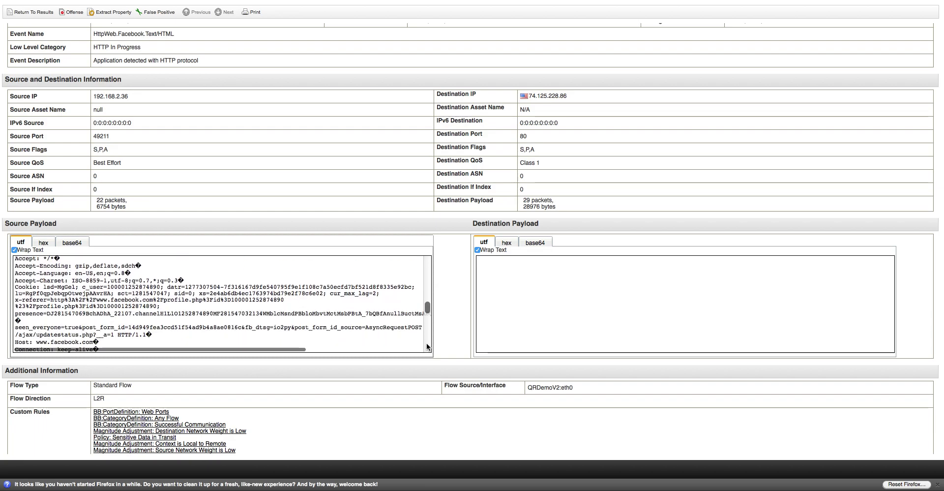
pyautogui.scroll(-6, 426, 345)
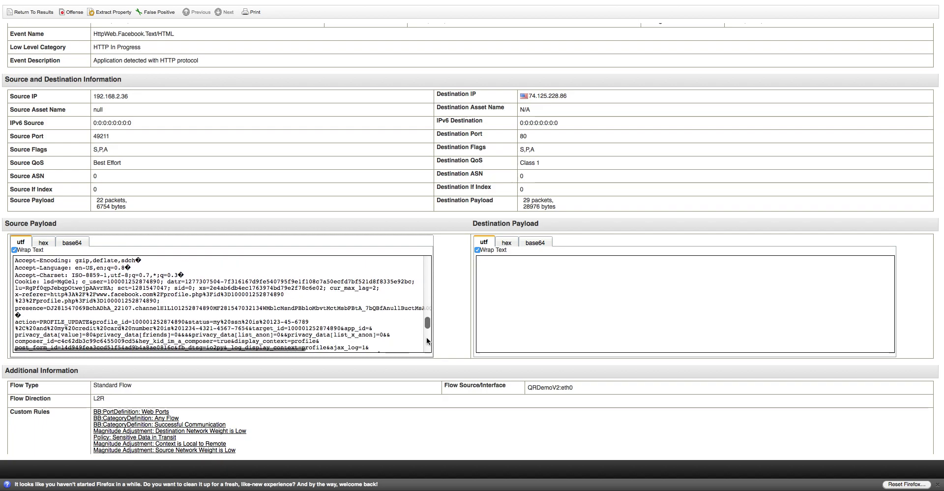
pyautogui.scroll(3, 424, 303)
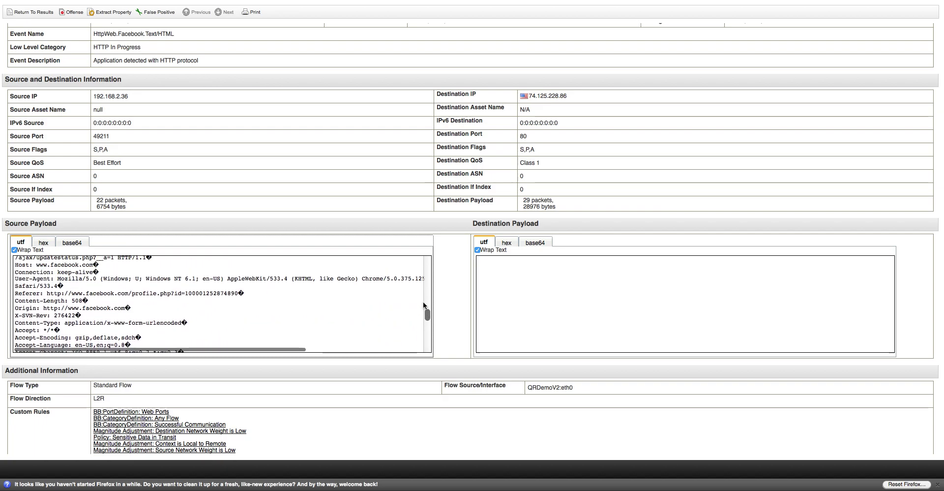
pyautogui.scroll(-3, 428, 330)
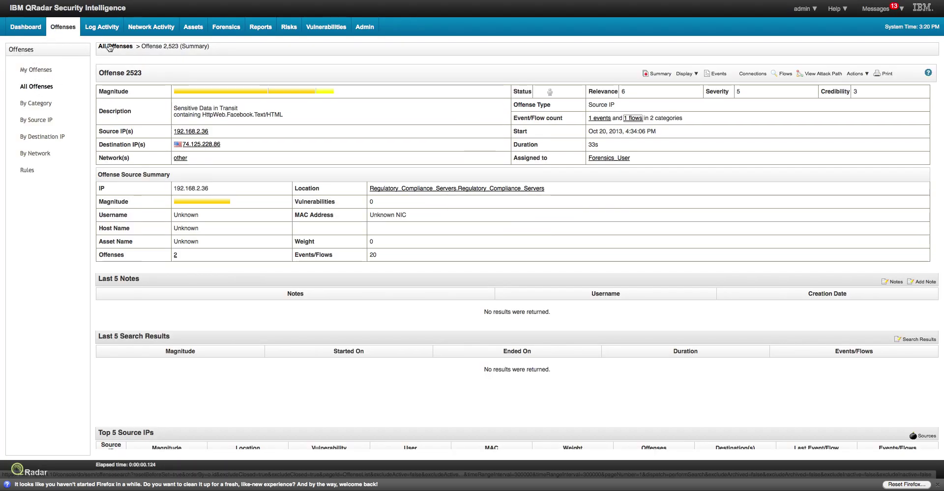
# Return to All Offenses and open offense 1457, the XForce malware-site connection.
pyautogui.click(112, 47)
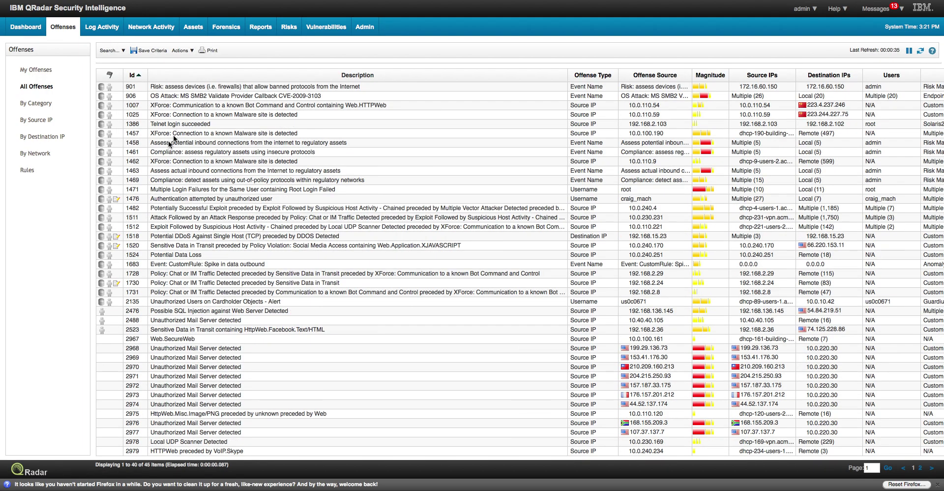
pyautogui.doubleClick(158, 134)
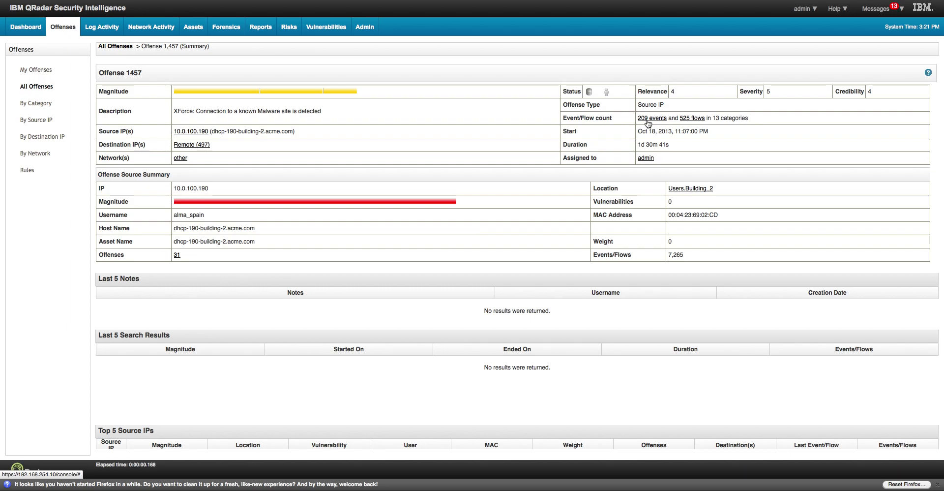
# Back in All Offenses, open offense 1511, the chained attack with an attack response.
pyautogui.click(116, 47)
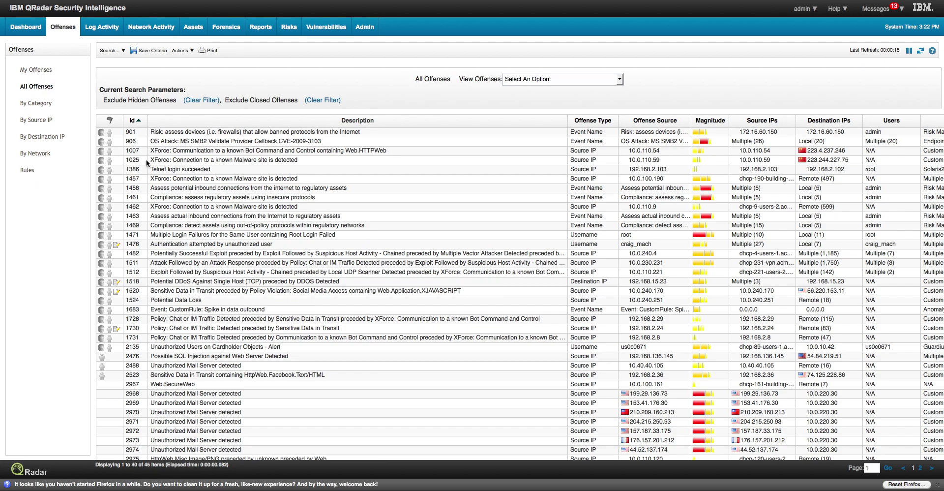
pyautogui.doubleClick(161, 263)
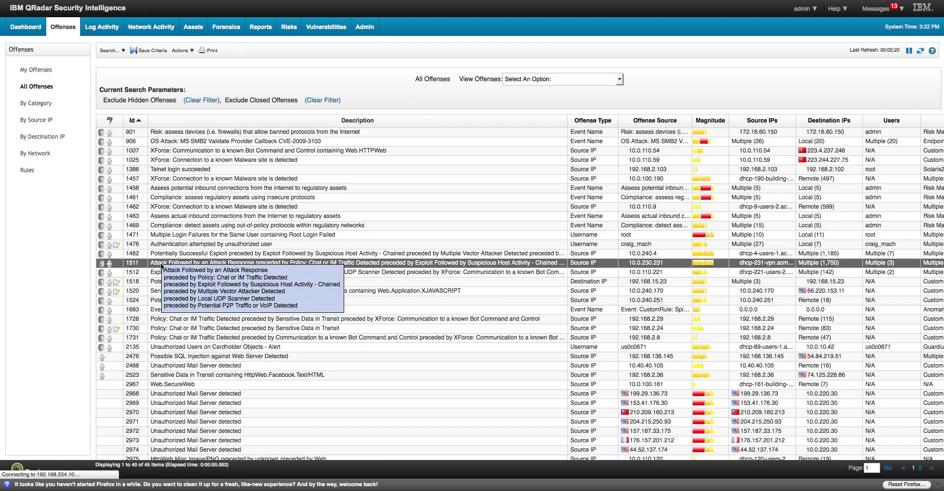